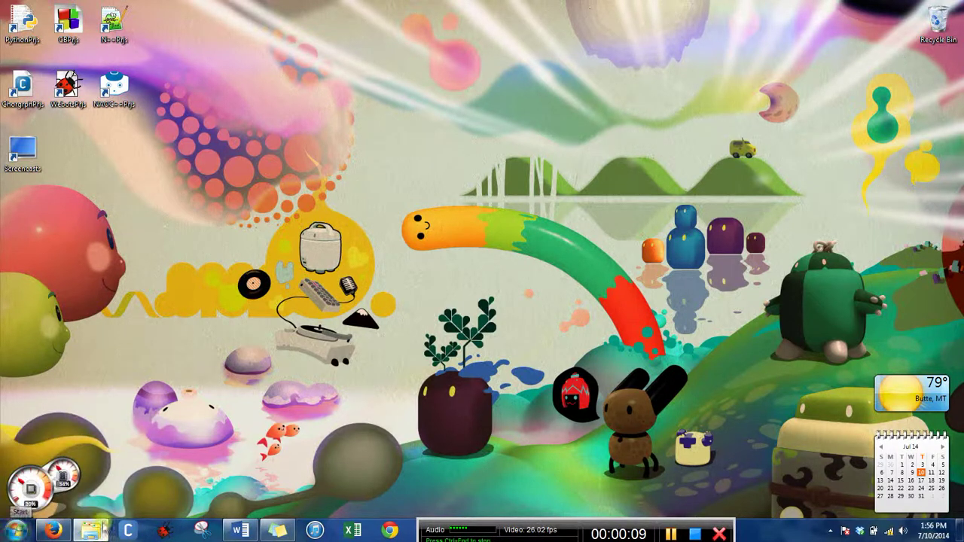
Browse to WebotsPrjs > Experimental > NAOmotions > worlds and open NAOqiSimTest.wbt in Webots
{"action": "left_click", "coordinate": [90, 531]}
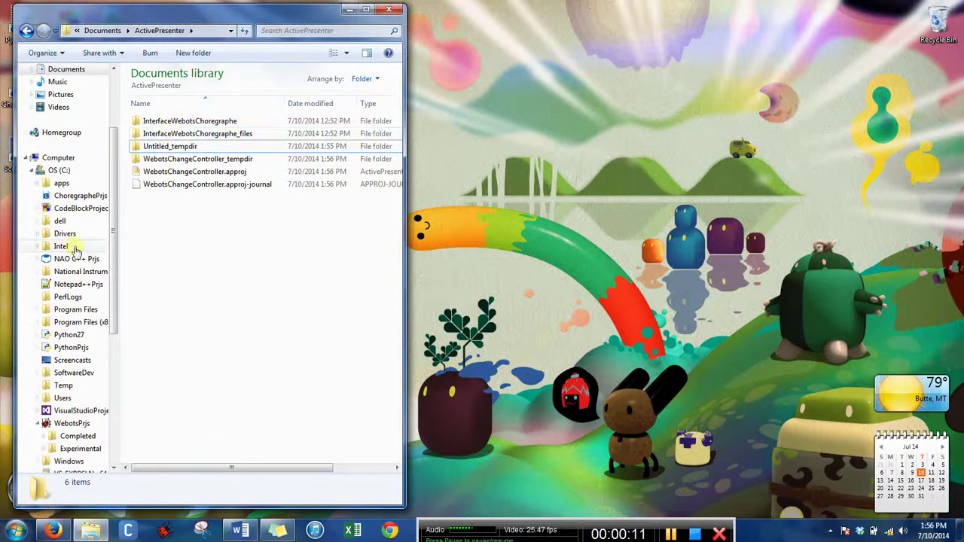
{"action": "left_click", "coordinate": [80, 449]}
{"action": "double_click", "coordinate": [148, 91]}
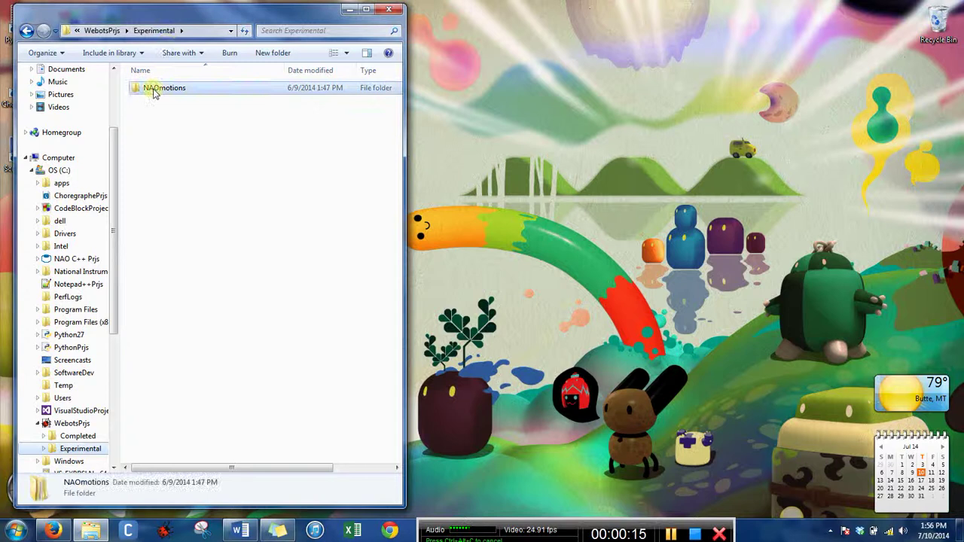
{"action": "double_click", "coordinate": [155, 113]}
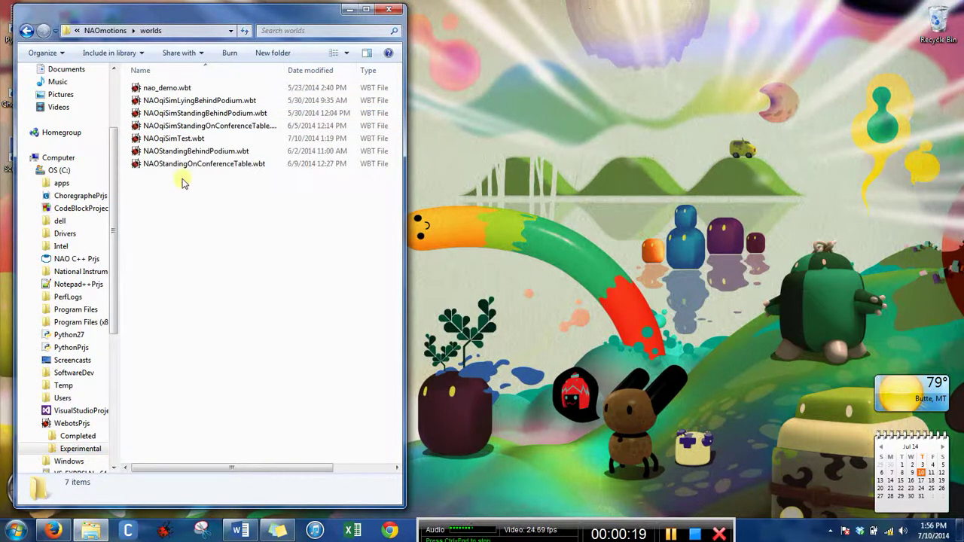
{"action": "left_click", "coordinate": [187, 140]}
{"action": "double_click", "coordinate": [188, 140]}
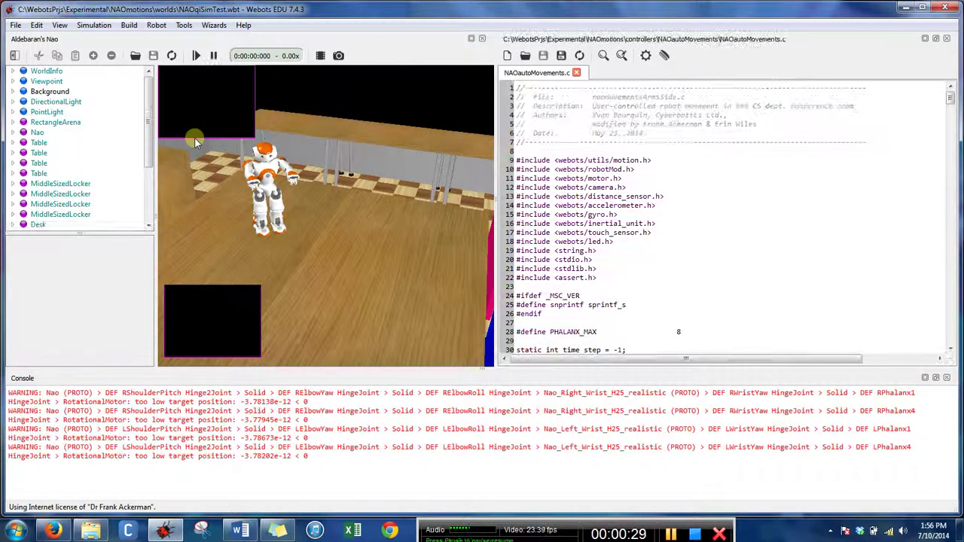
Orbit the scene toward the pink and blue walls and mark the 'NAOqi is ready' console lines
{"action": "left_click", "coordinate": [346, 287]}
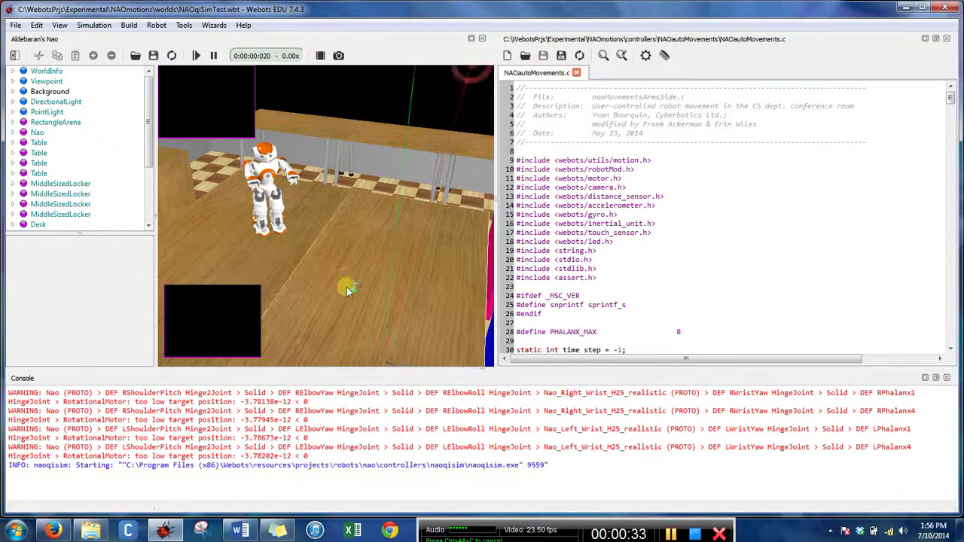
{"action": "left_click_drag", "start_coordinate": [342, 299], "coordinate": [379, 301]}
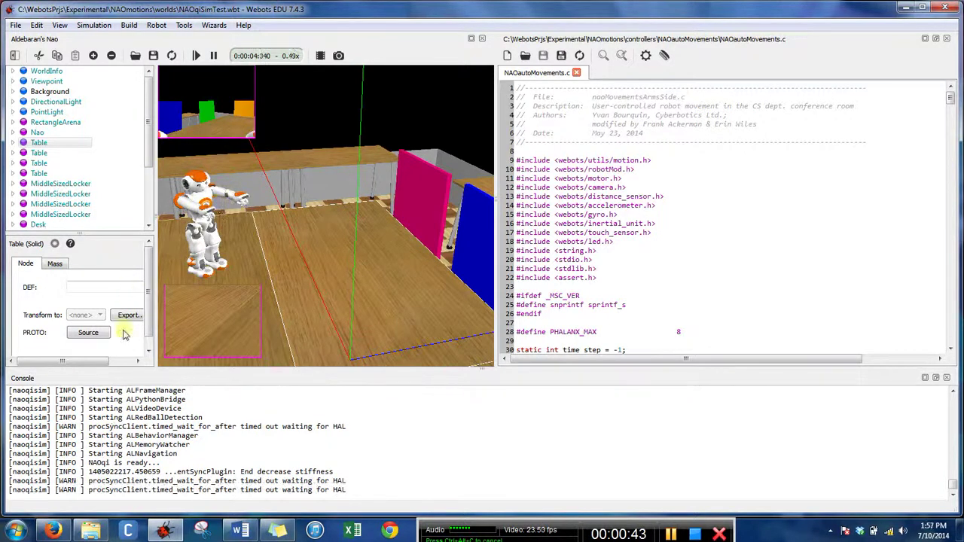
{"action": "left_click_drag", "start_coordinate": [160, 463], "coordinate": [13, 397]}
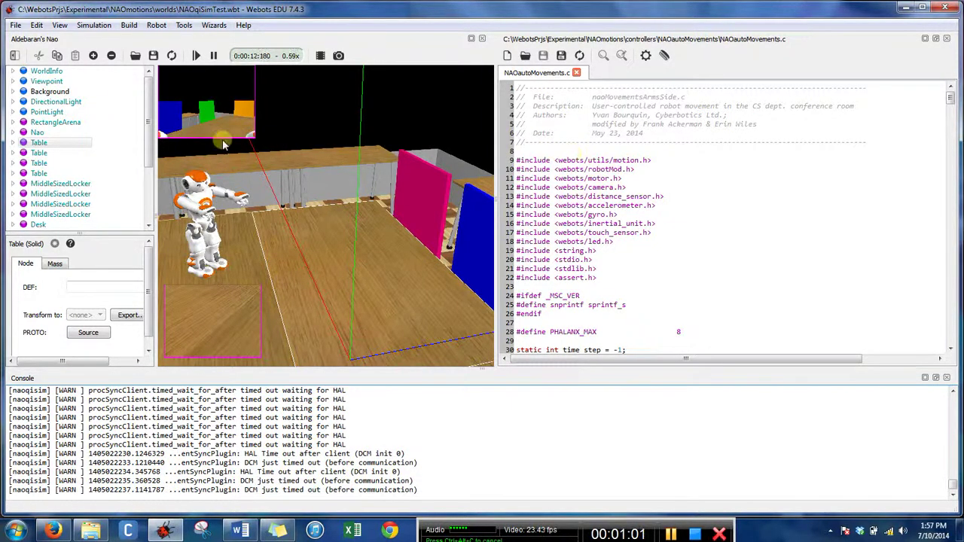
Expand the Nao node and open the Controller choice list for its controller field
{"action": "left_click", "coordinate": [12, 133]}
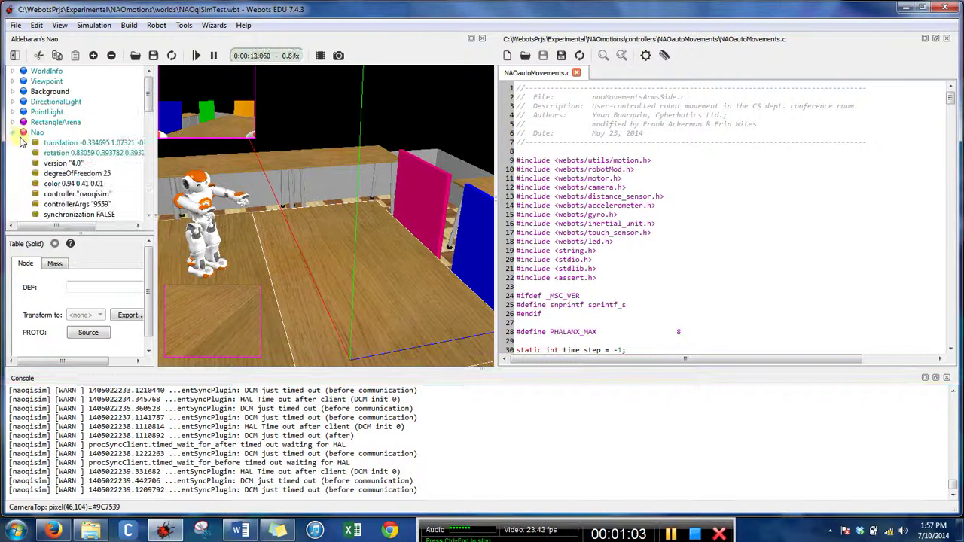
{"action": "scroll", "coordinate": [146, 111], "scroll_direction": "down", "scroll_amount": 2}
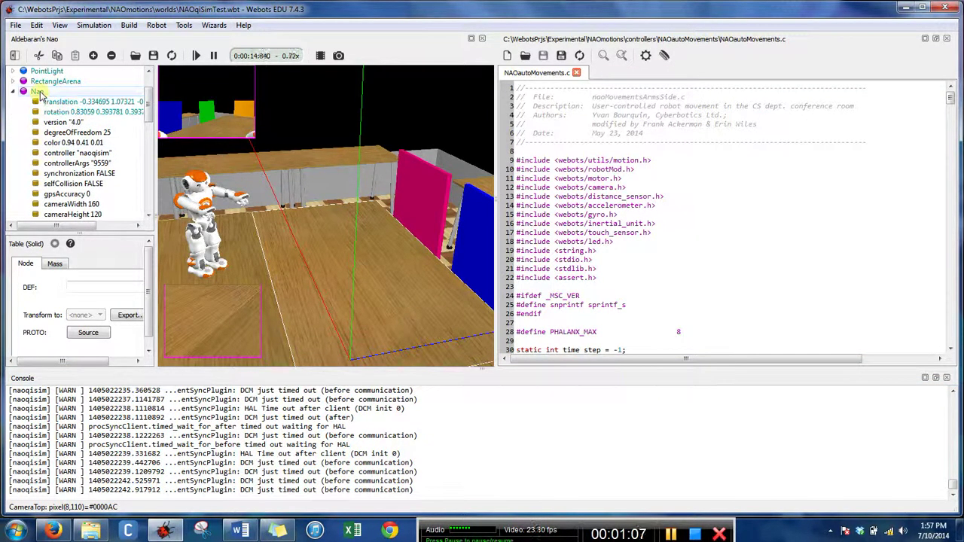
{"action": "left_click", "coordinate": [76, 154]}
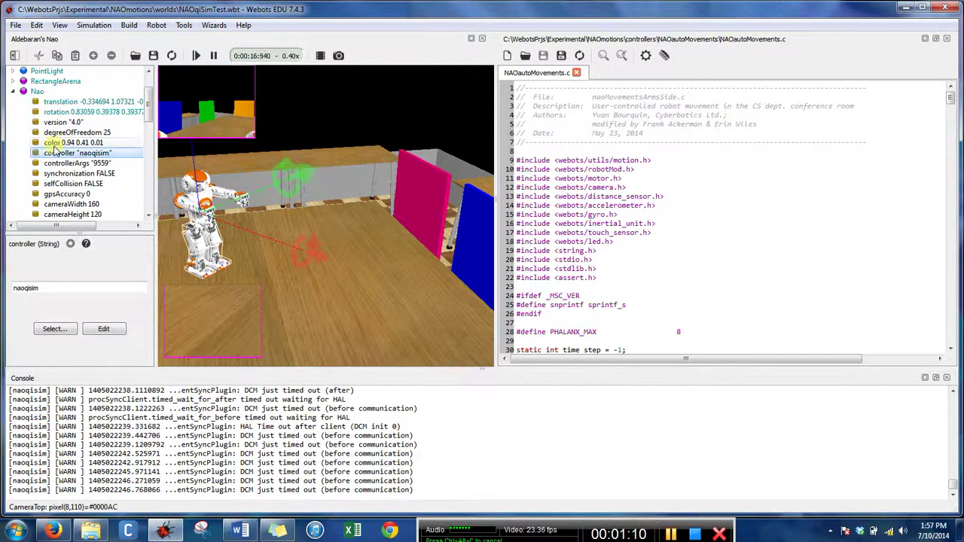
{"action": "left_click", "coordinate": [54, 329]}
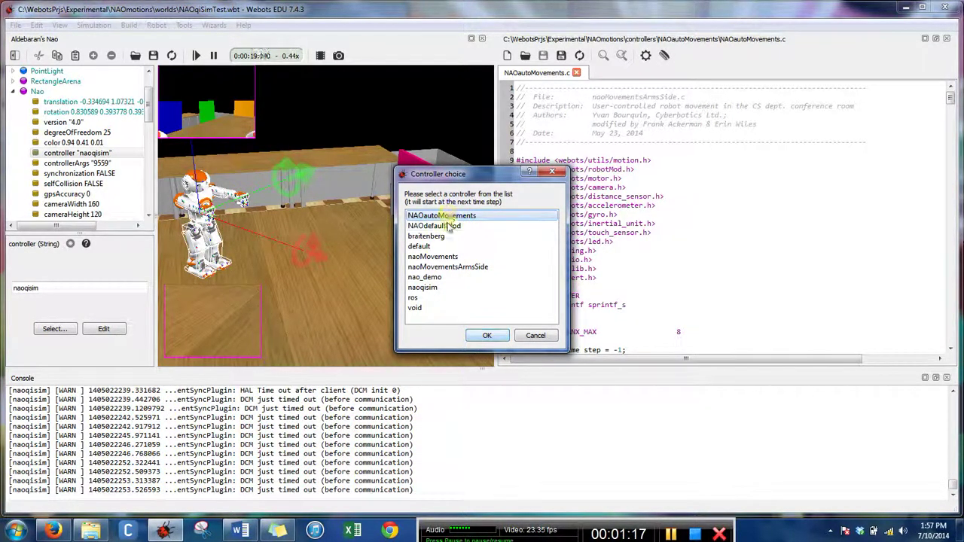
Confirm NAOautoMovements as the Nao's new controller
{"action": "left_click", "coordinate": [487, 336]}
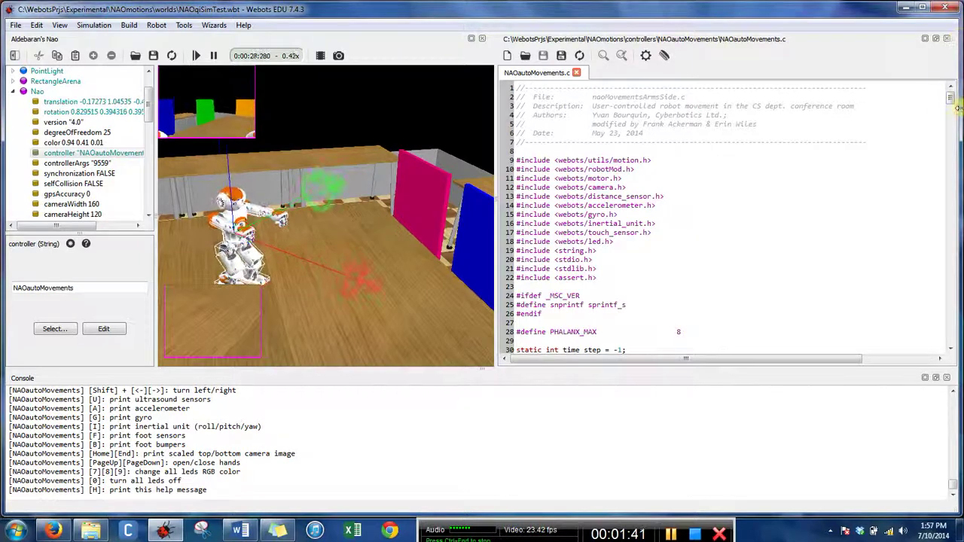
Review the walk-forward loop code in NAOautoMovements.c
{"action": "left_click_drag", "start_coordinate": [951, 99], "coordinate": [915, 303]}
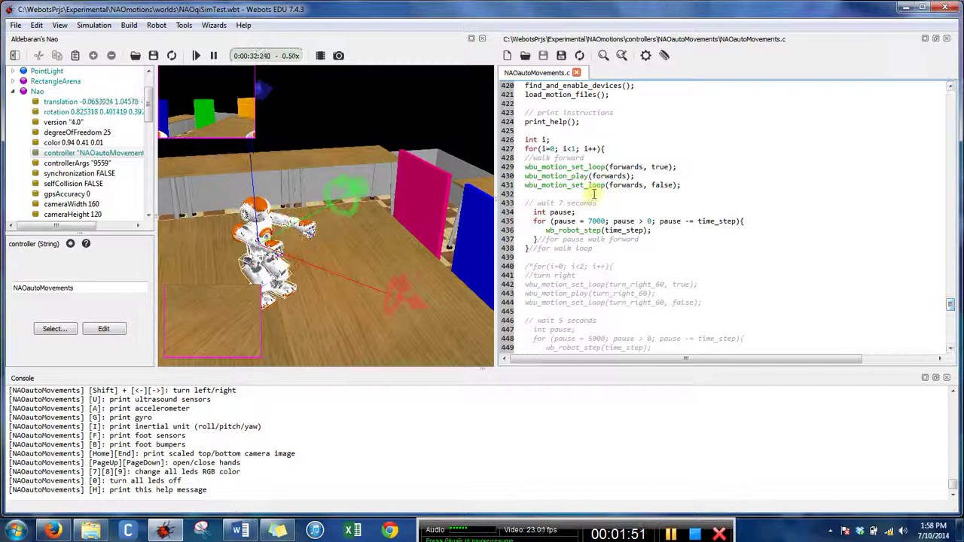
{"action": "left_click_drag", "start_coordinate": [525, 140], "coordinate": [734, 232]}
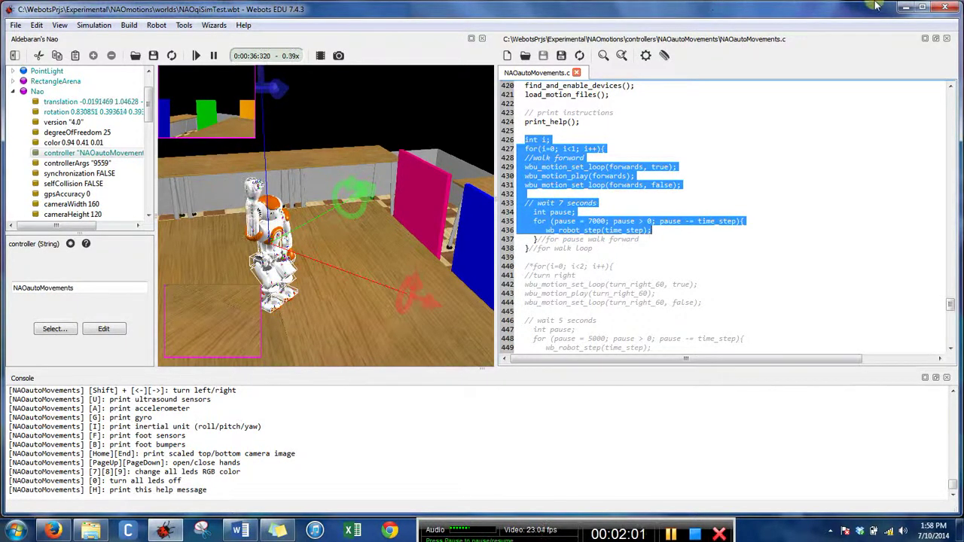
{"action": "left_click", "coordinate": [640, 211]}
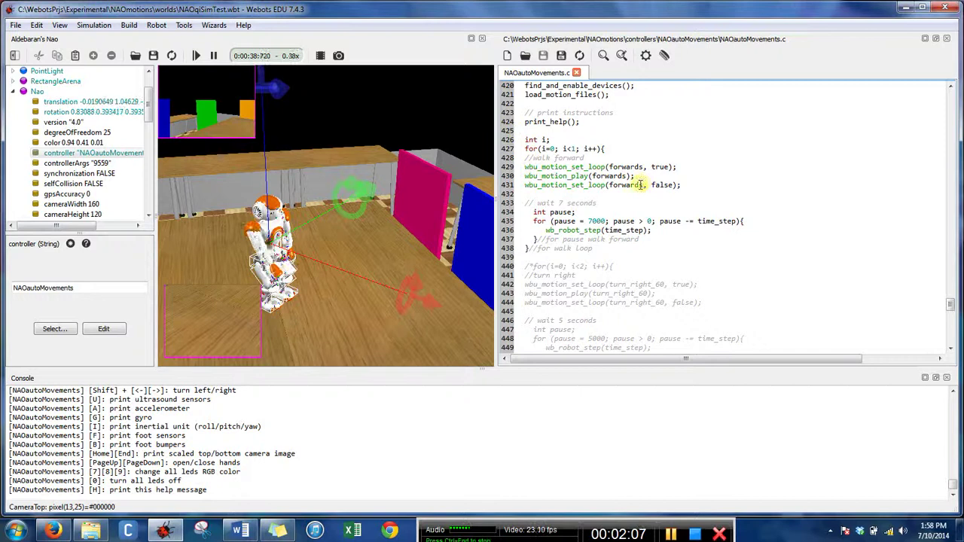
Scroll further down and mark the three hand_wave motion lines
{"action": "scroll", "coordinate": [737, 275], "scroll_direction": "down", "scroll_amount": 3}
{"action": "scroll", "coordinate": [723, 271], "scroll_direction": "down", "scroll_amount": 1}
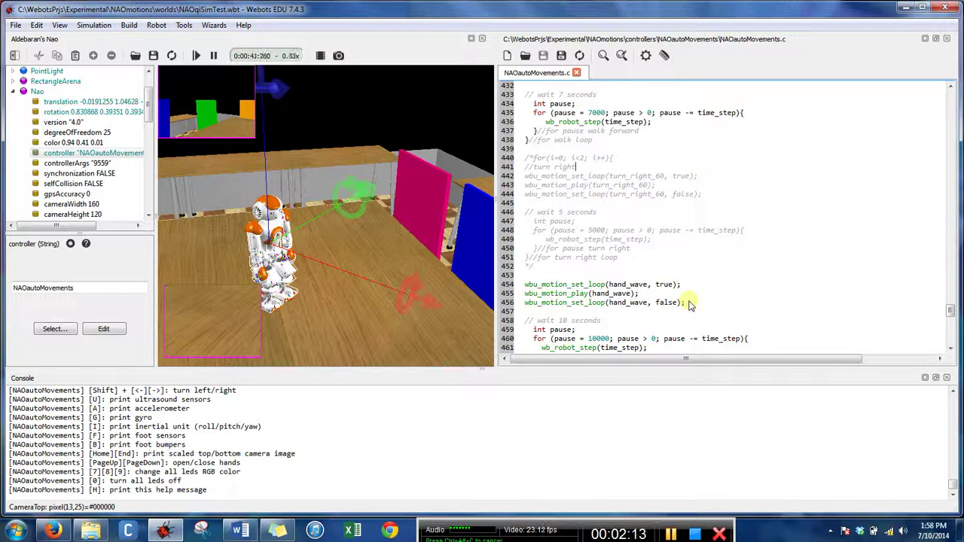
{"action": "left_click_drag", "start_coordinate": [686, 302], "coordinate": [534, 285]}
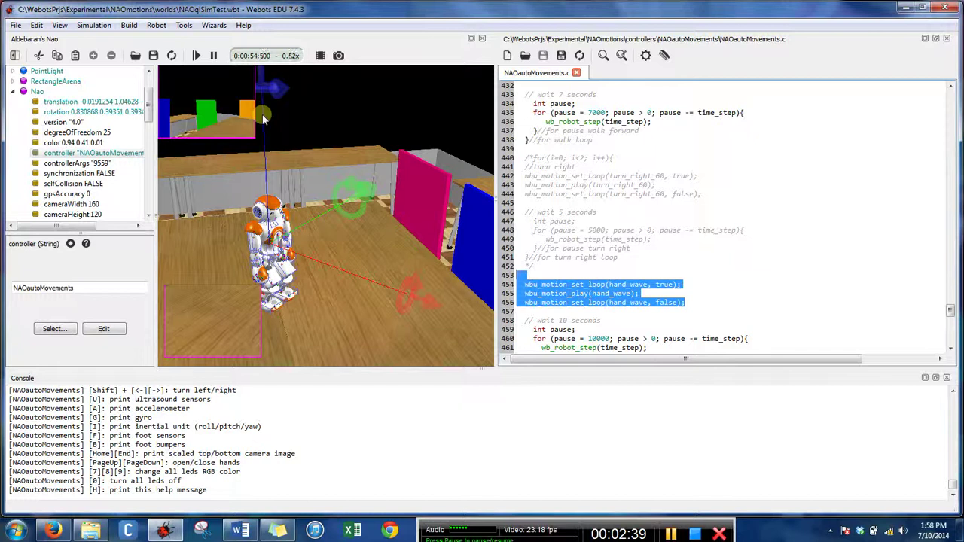
Side-step the Nao right with the Right arrow key and check the logged key 316 line
{"action": "left_click", "coordinate": [262, 115]}
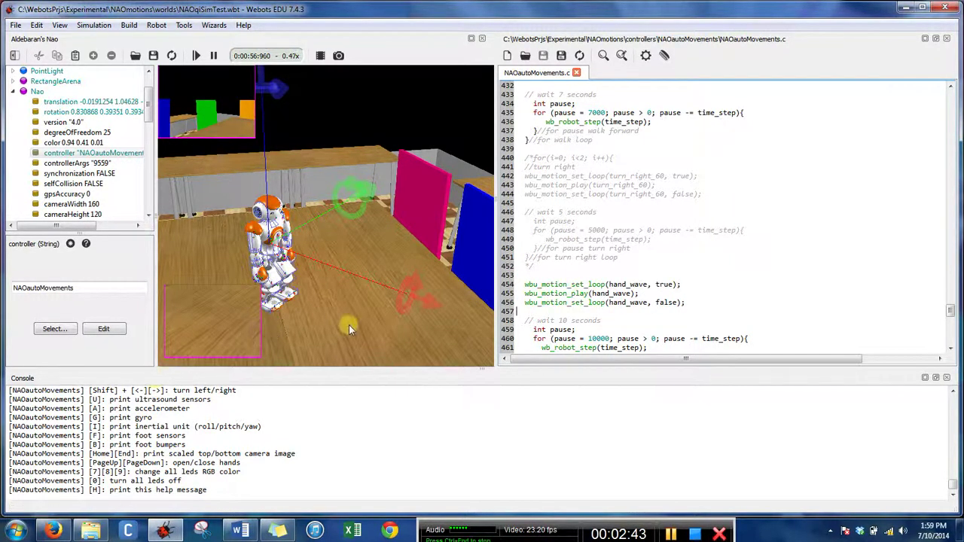
{"action": "left_click", "coordinate": [273, 271]}
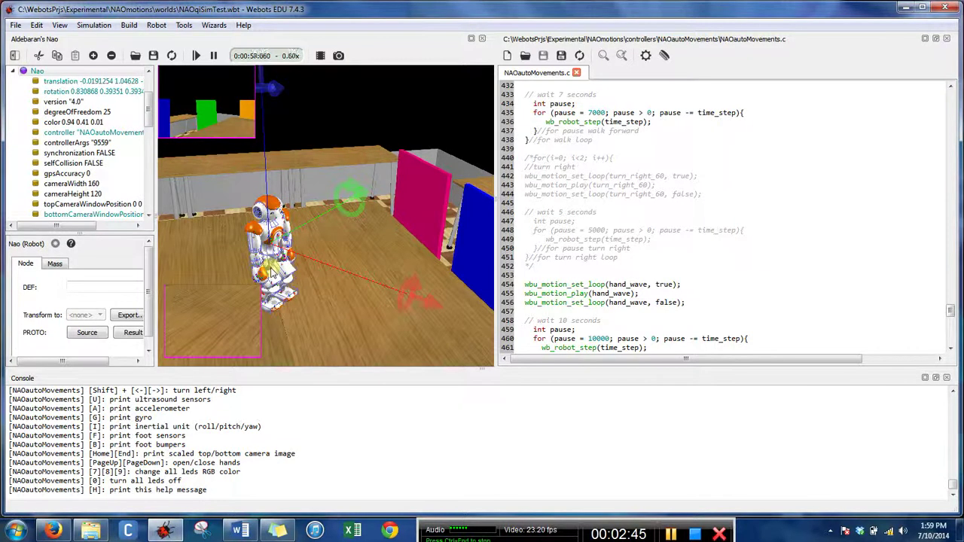
{"action": "key", "text": "Right"}
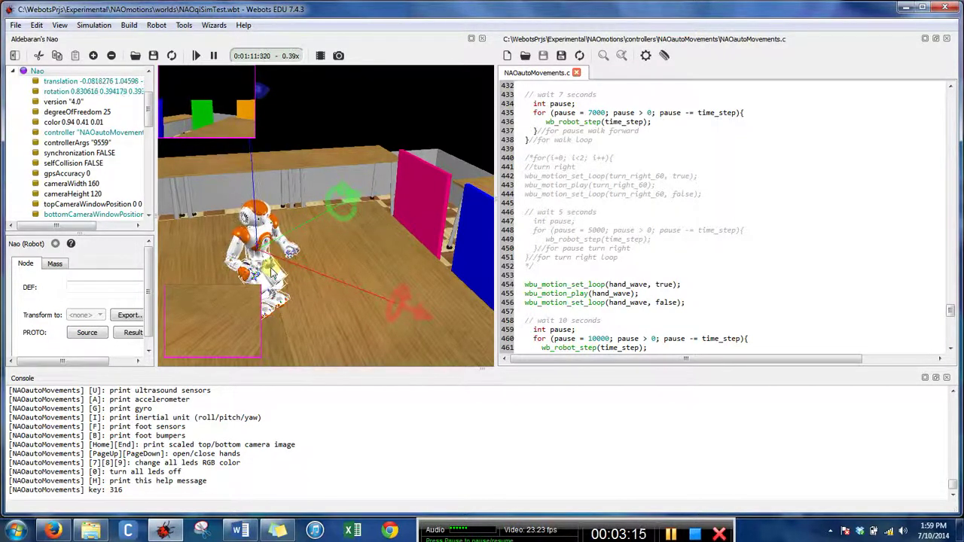
{"action": "left_click_drag", "start_coordinate": [122, 491], "coordinate": [34, 482]}
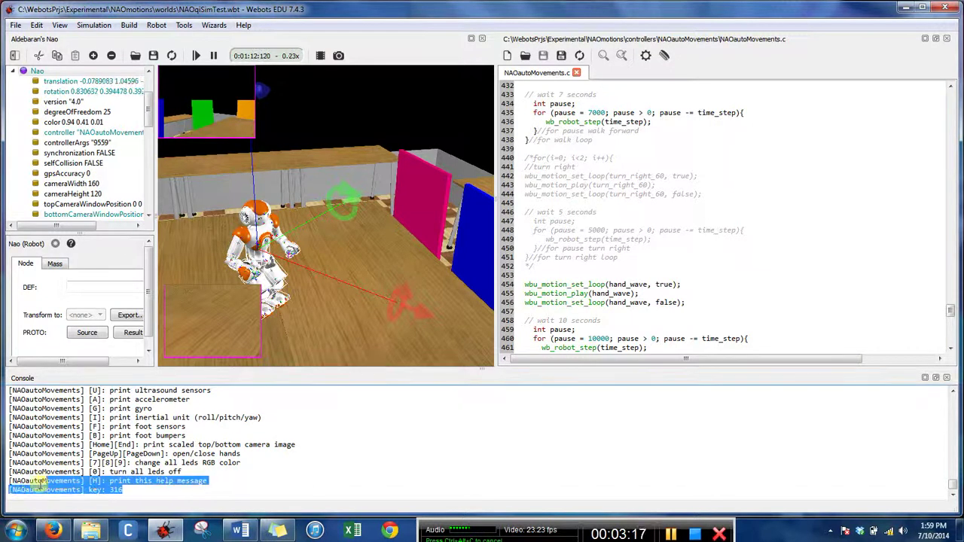
{"action": "left_click", "coordinate": [54, 488]}
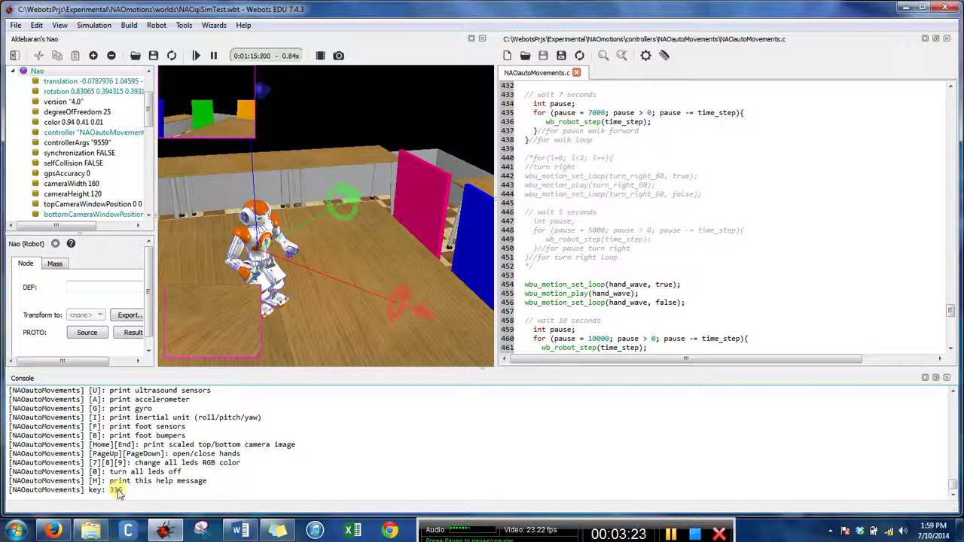
Make the Nao wave with the W key and check the logged key 87 line
{"action": "left_click", "coordinate": [305, 304]}
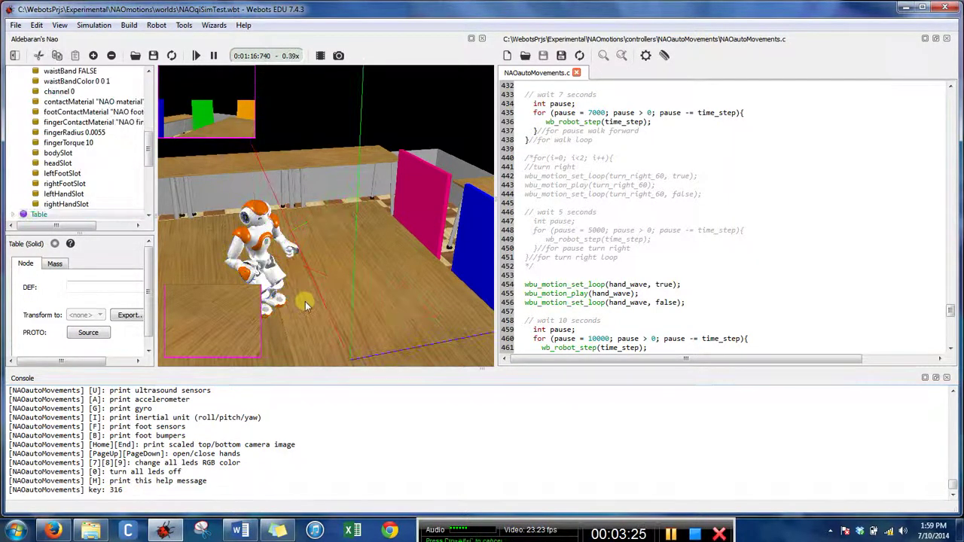
{"action": "double_click", "coordinate": [265, 272]}
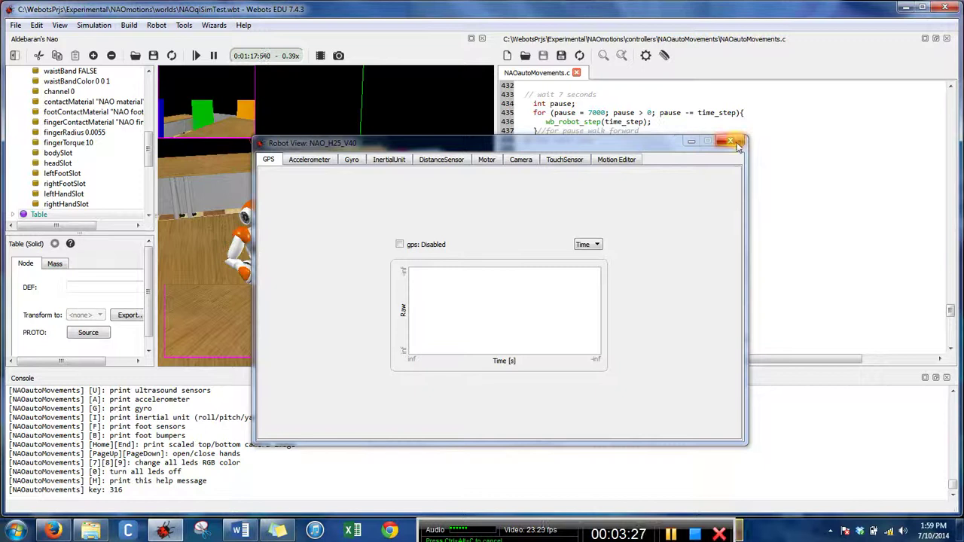
{"action": "left_click", "coordinate": [263, 247]}
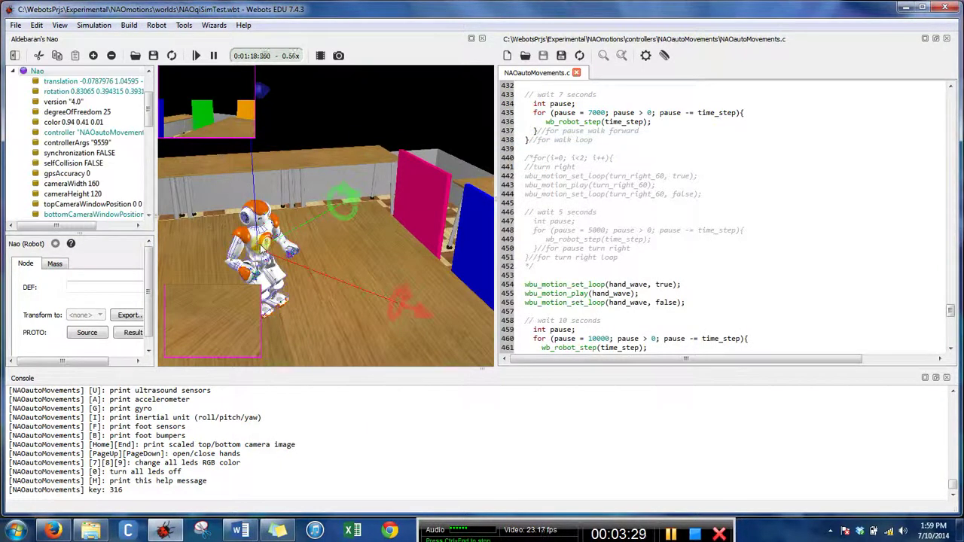
{"action": "key", "text": "w"}
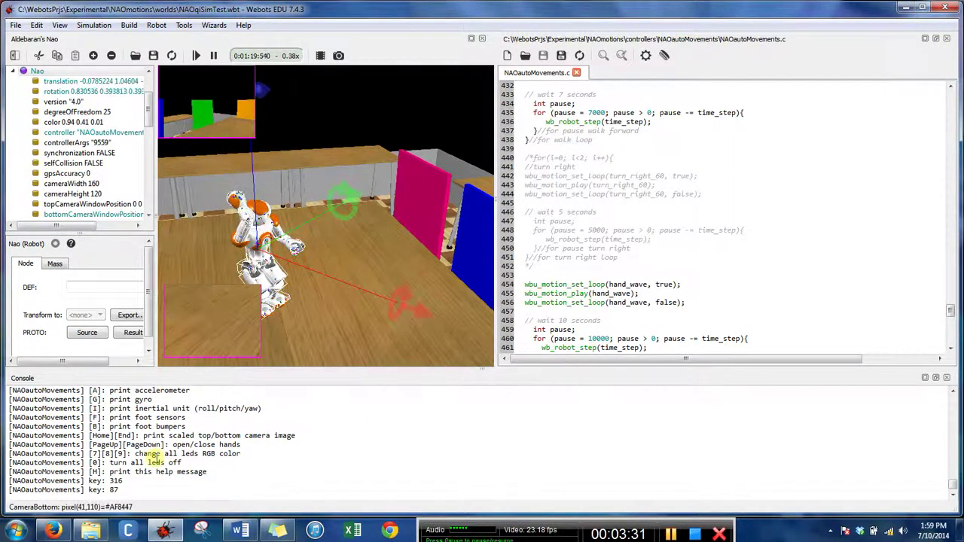
{"action": "left_click_drag", "start_coordinate": [134, 491], "coordinate": [12, 494]}
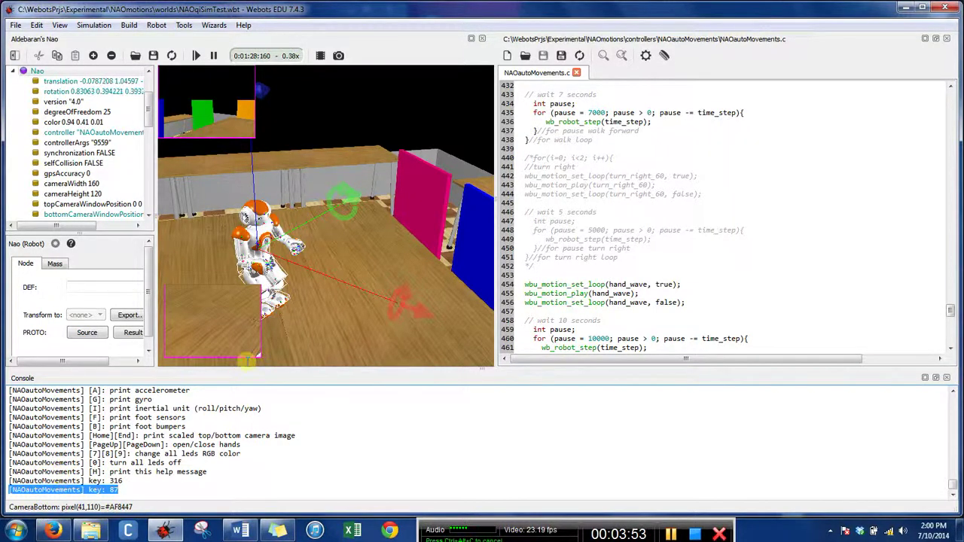
Turn the Nao right by 60 degrees with Shift+Right arrow
{"action": "left_click", "coordinate": [330, 333]}
{"action": "left_click", "coordinate": [264, 252]}
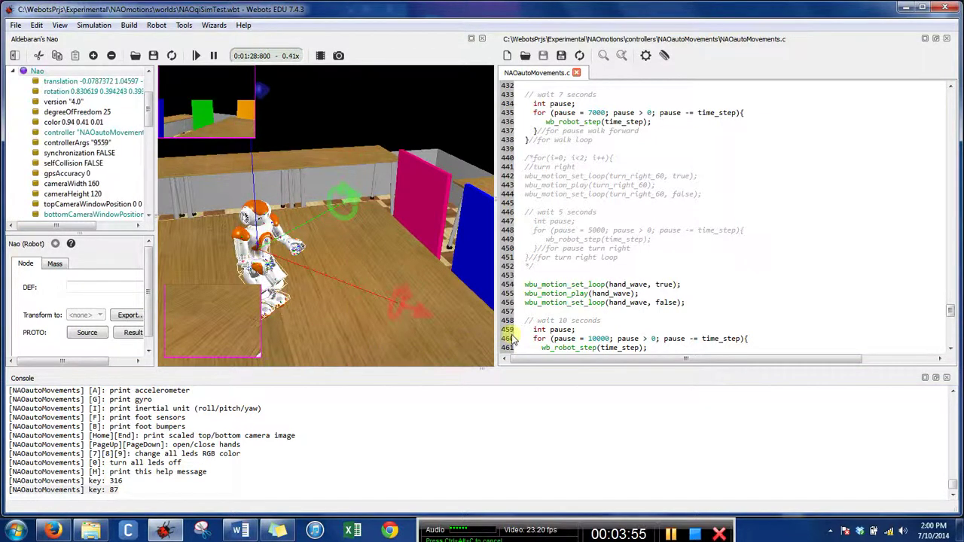
{"action": "key", "text": "shift+Right"}
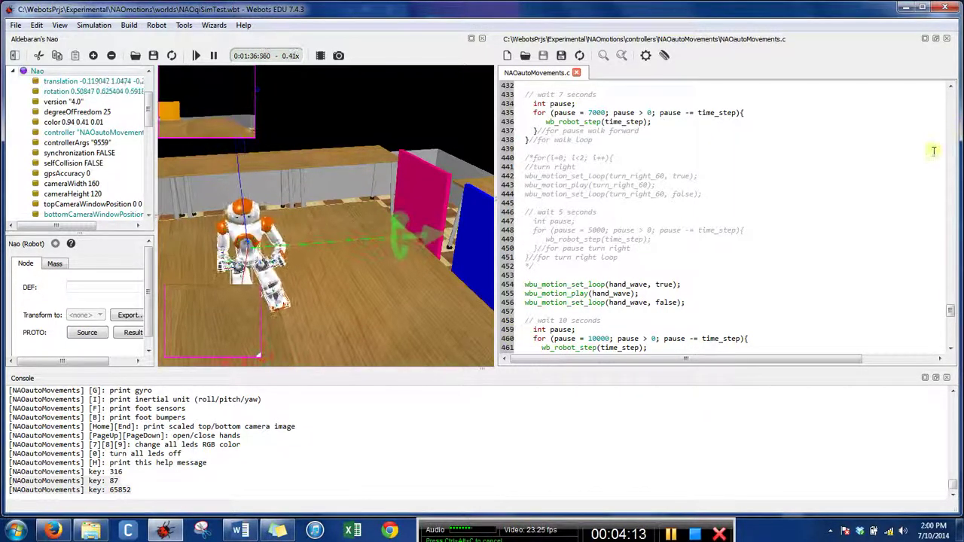
Mark lines 359-360, the WB_ROBOT_KEYBOARD_HAND_WAVE case in run_command's switch(key)
{"action": "left_click_drag", "start_coordinate": [951, 306], "coordinate": [950, 263]}
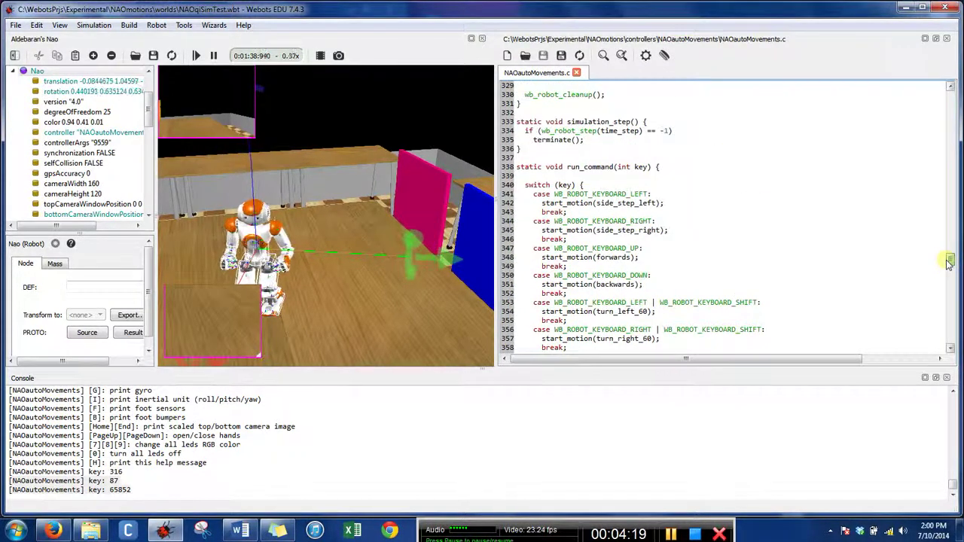
{"action": "scroll", "coordinate": [948, 262], "scroll_direction": "down", "scroll_amount": 2}
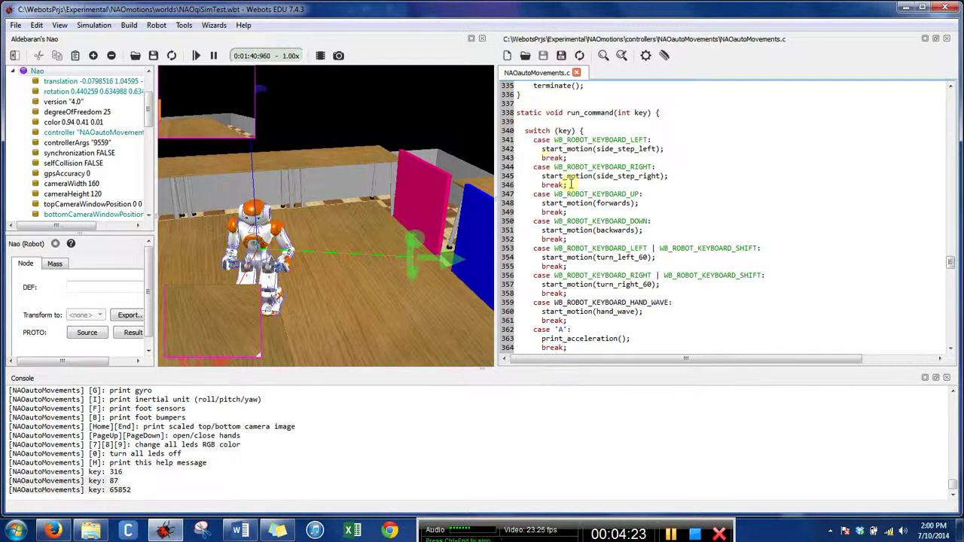
{"action": "left_click_drag", "start_coordinate": [643, 311], "coordinate": [531, 302]}
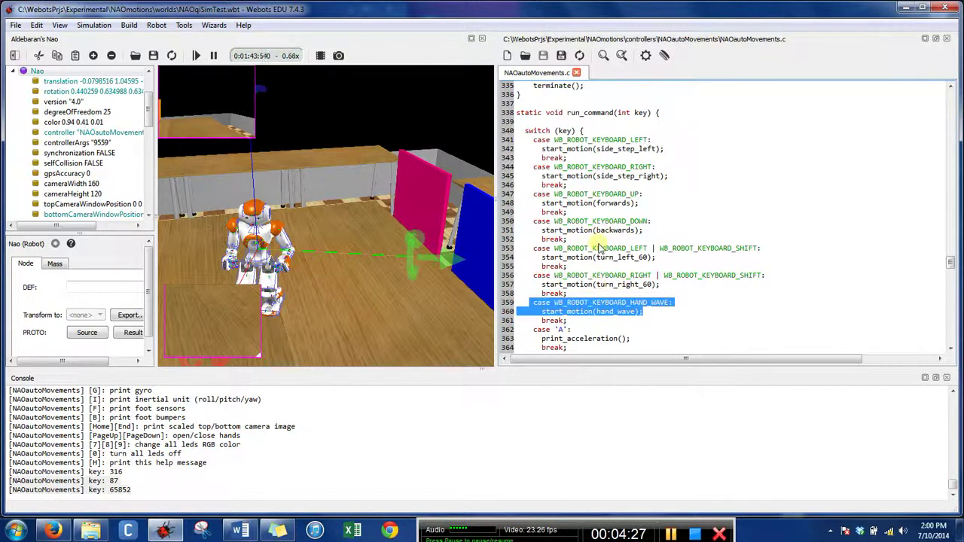